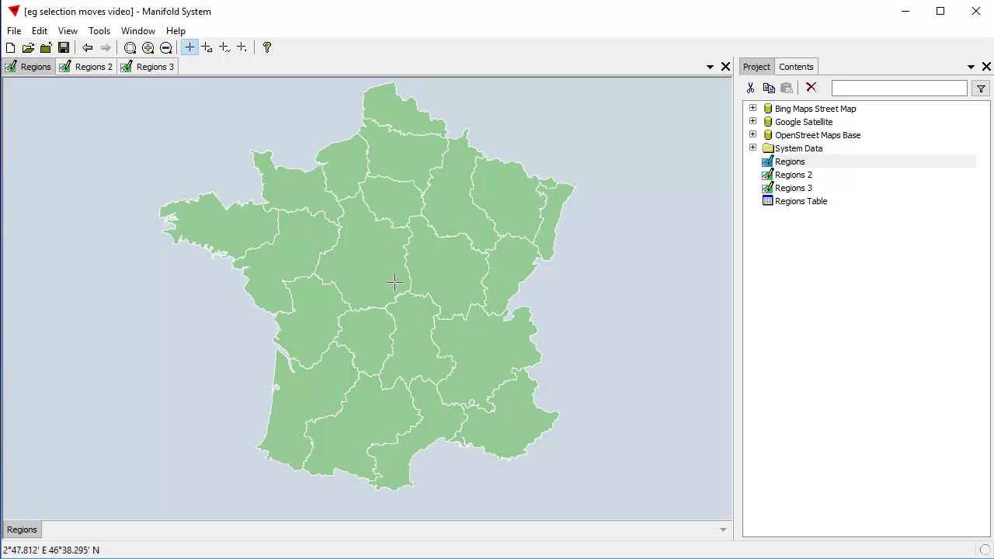
Step: Select the Centre region, then Shift+click to add Burgundy and Aquitaine to the selection
left_click_drag(381, 275, 315, 272)
left_click_drag(243, 161, 440, 359)
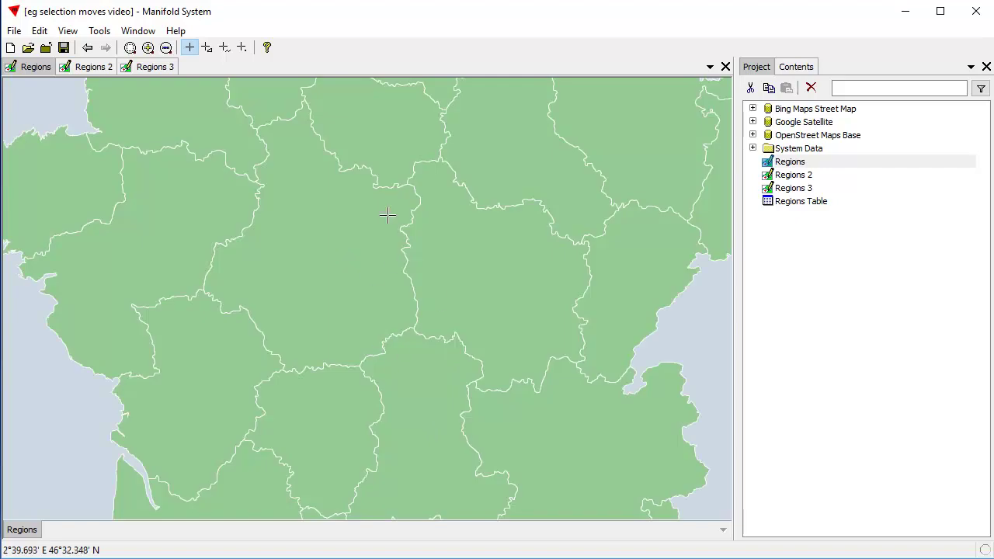
left_click_drag(373, 190, 478, 317)
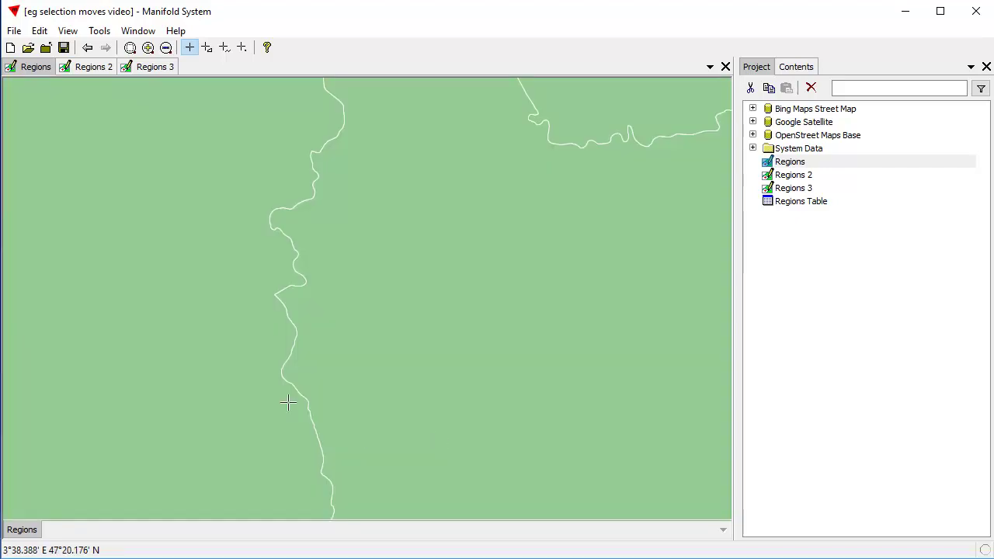
left_click(88, 48)
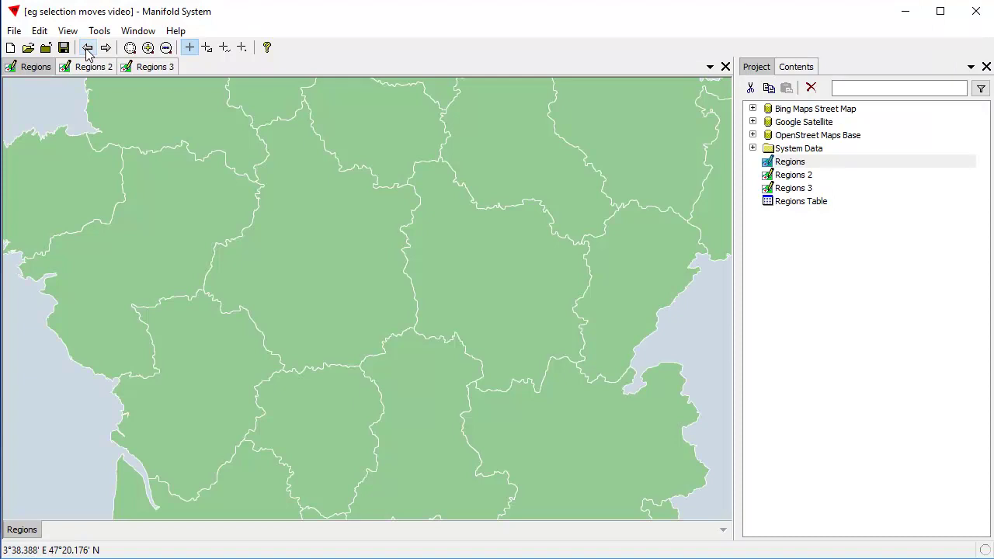
left_click(88, 49)
left_click(106, 48)
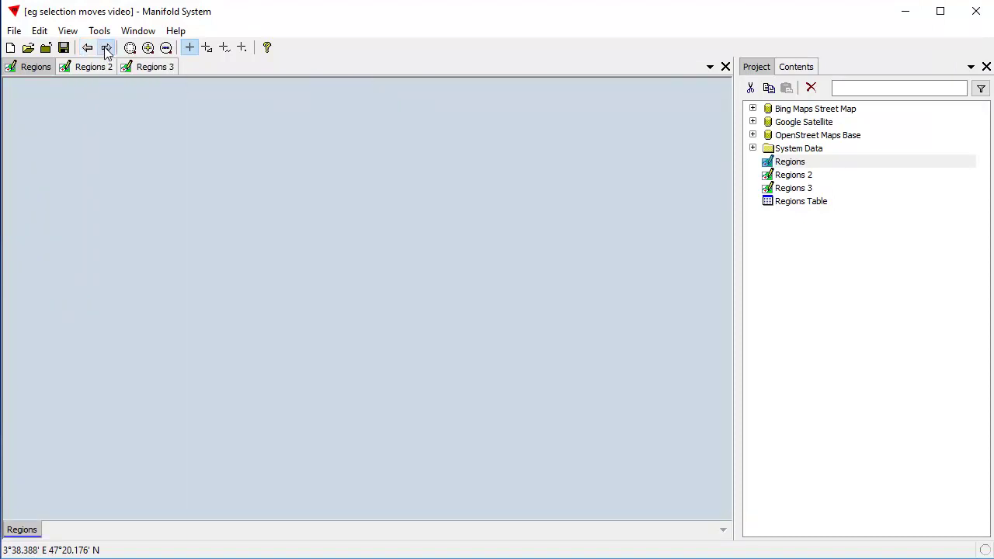
left_click(87, 48)
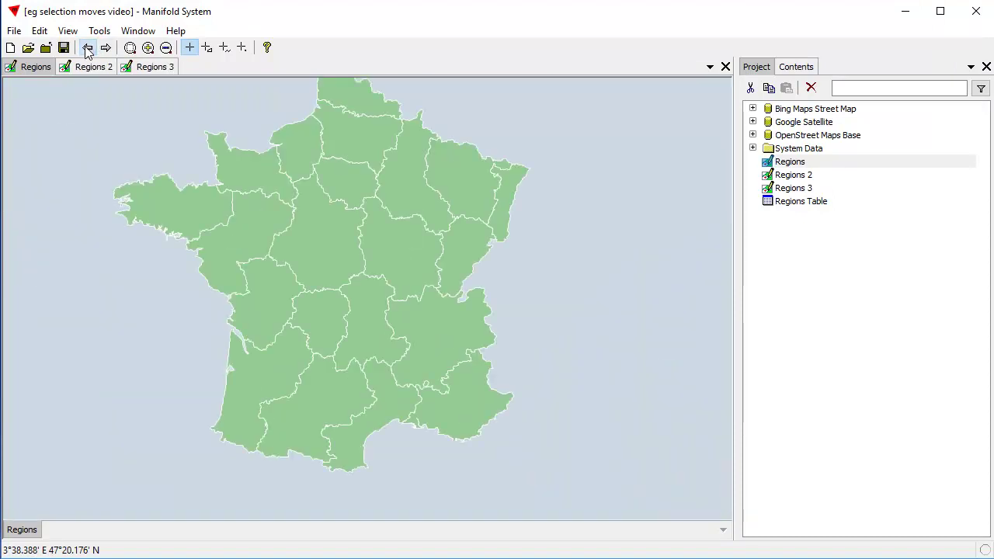
left_click_drag(344, 251, 370, 251)
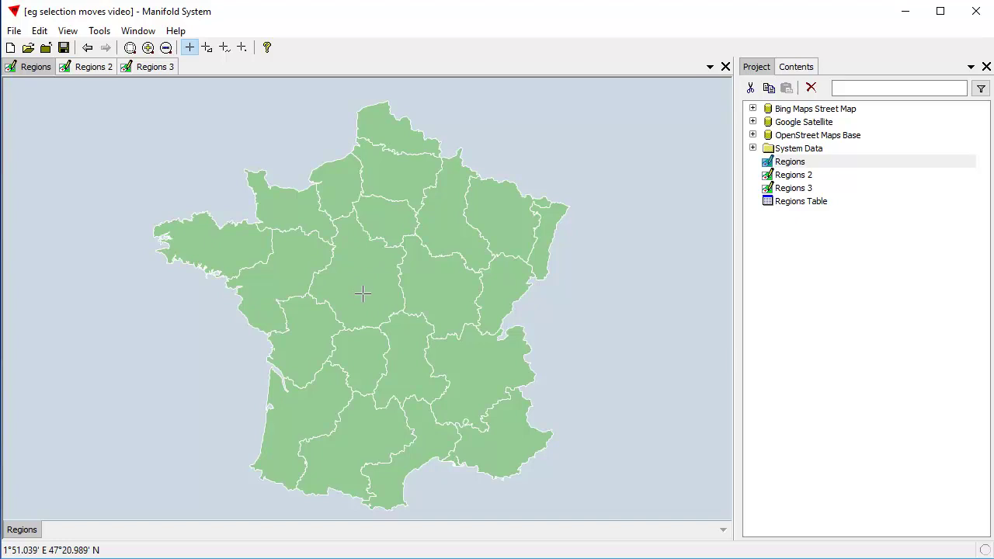
left_click(367, 288)
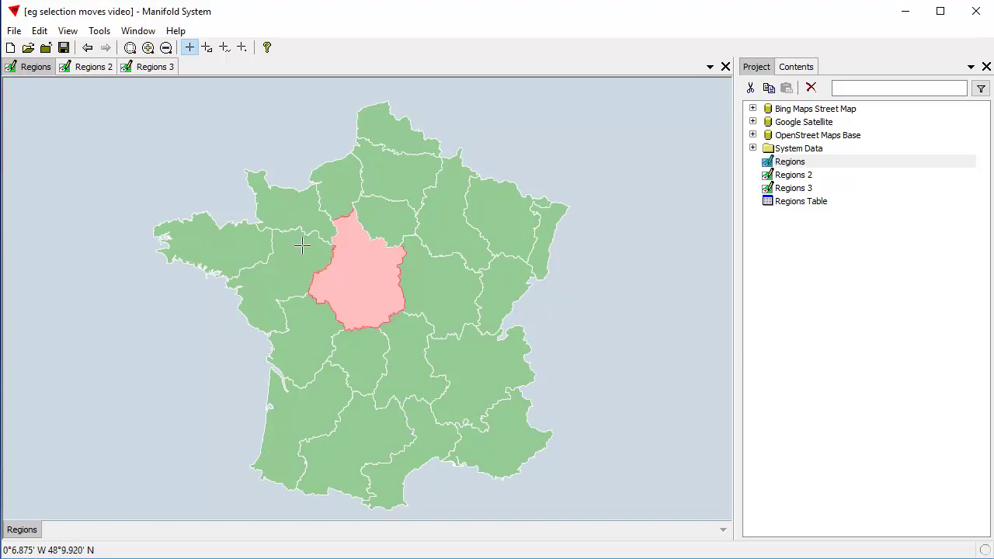
left_click(439, 287, "ctrl")
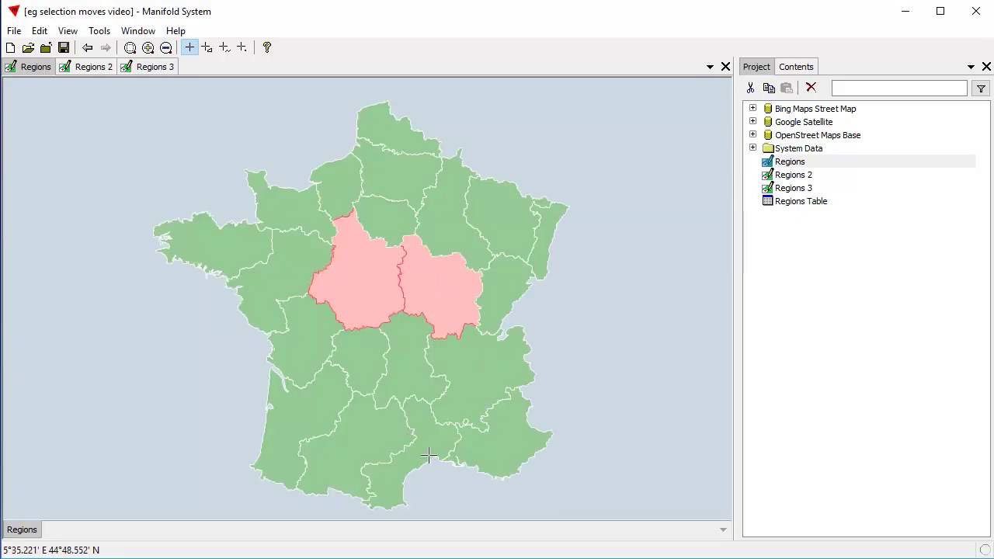
left_click(312, 405, "ctrl")
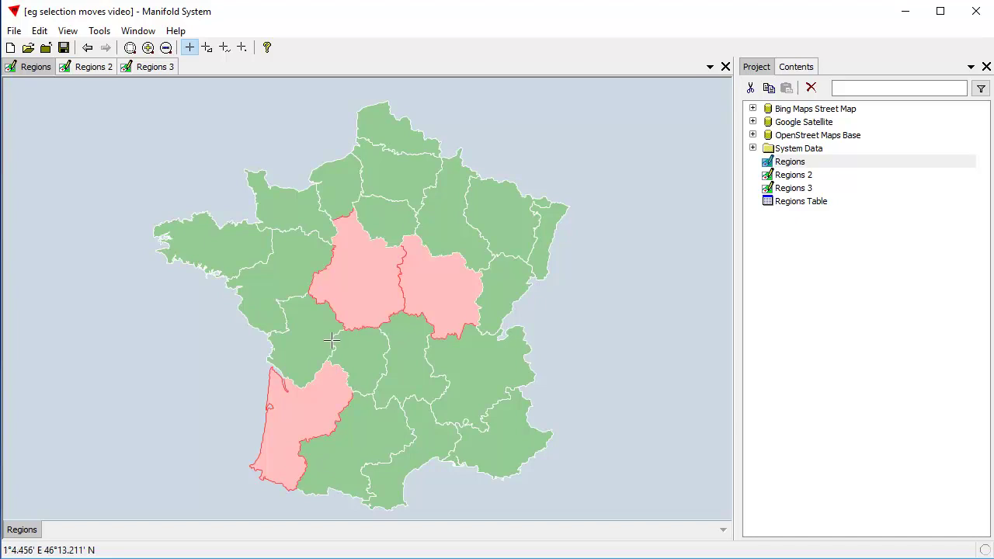
Step: Ctrl+click to deselect Aquitaine, Centre and Burgundy, then select and deselect Centre once more
left_click(306, 401, "ctrl")
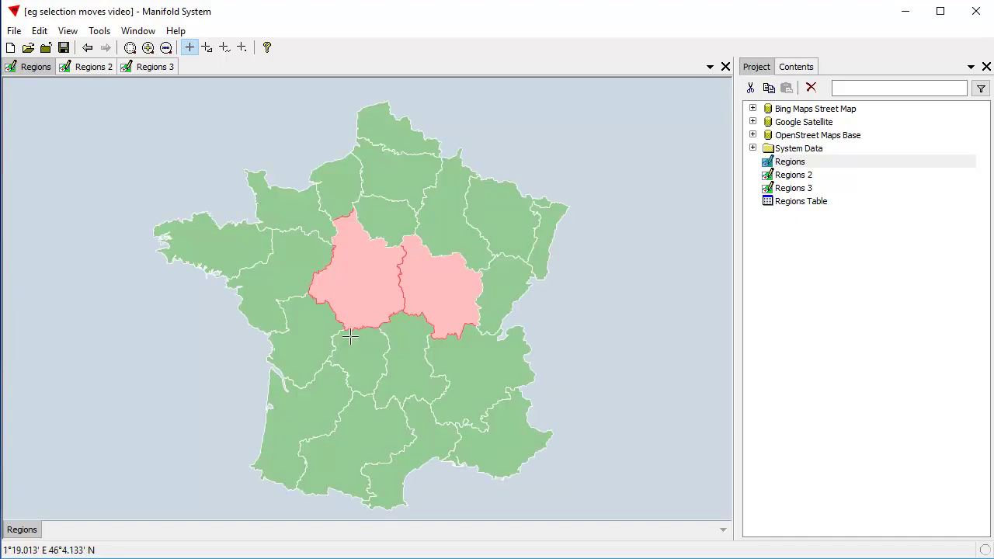
left_click(357, 266, "ctrl")
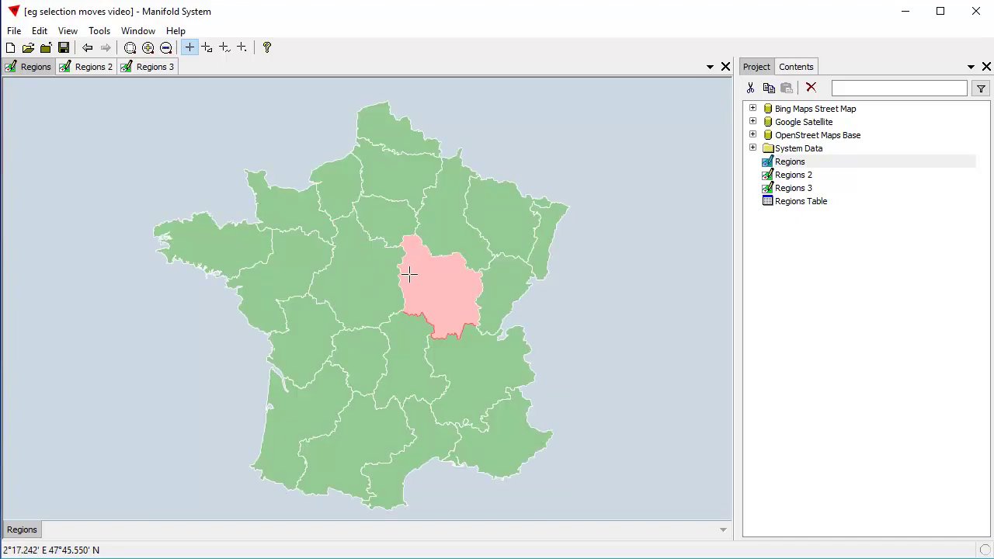
left_click(447, 284, "ctrl")
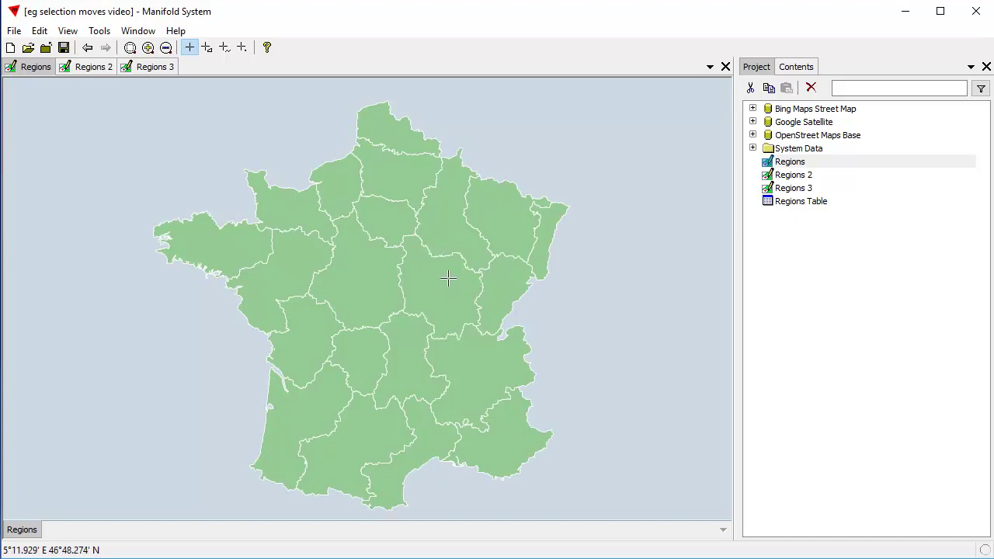
left_click(361, 283)
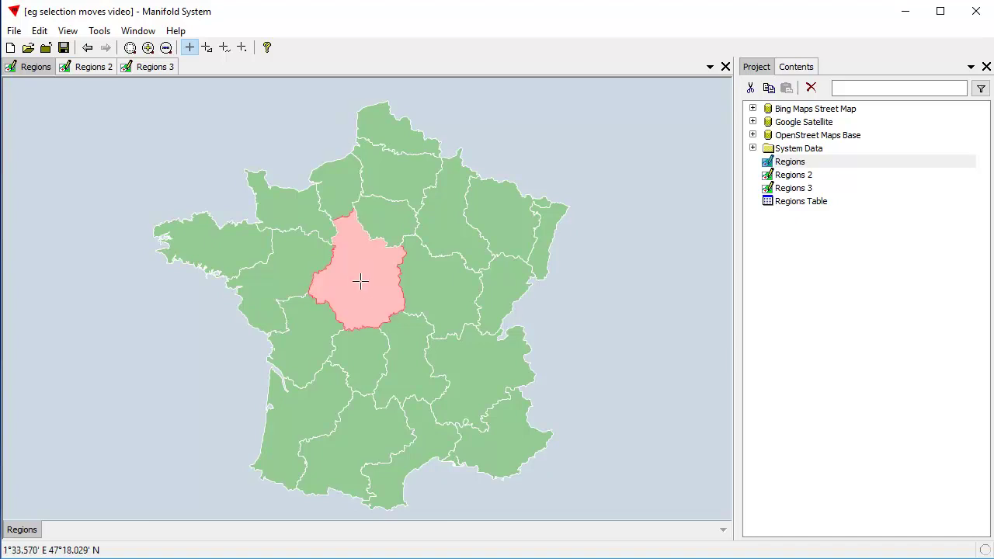
left_click(360, 280, "ctrl")
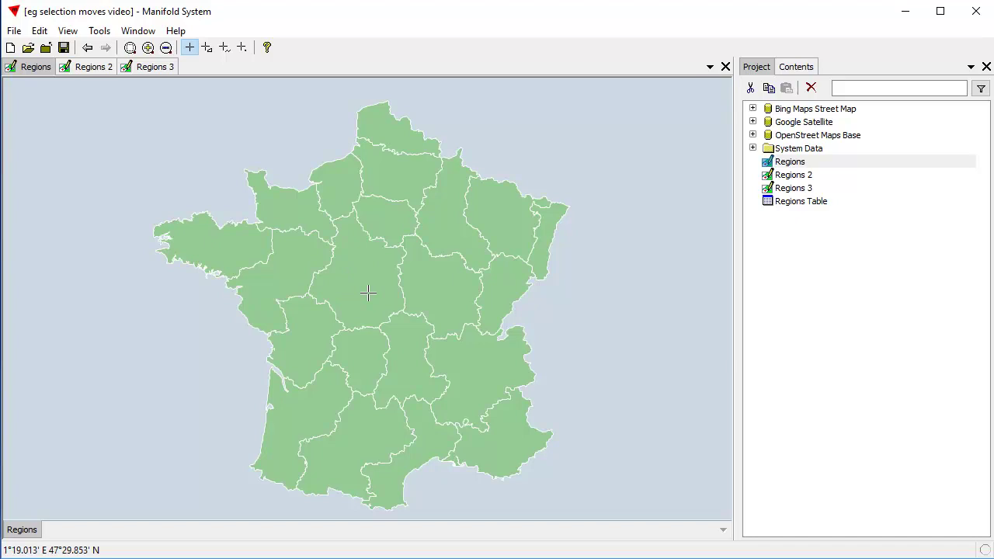
Step: Box-select Centre, then Shift+drag boxes to add Lorraine, Aquitaine and Midi-Pyrénées
left_click_drag(347, 267, 374, 291)
left_click_drag(374, 291, 375, 291)
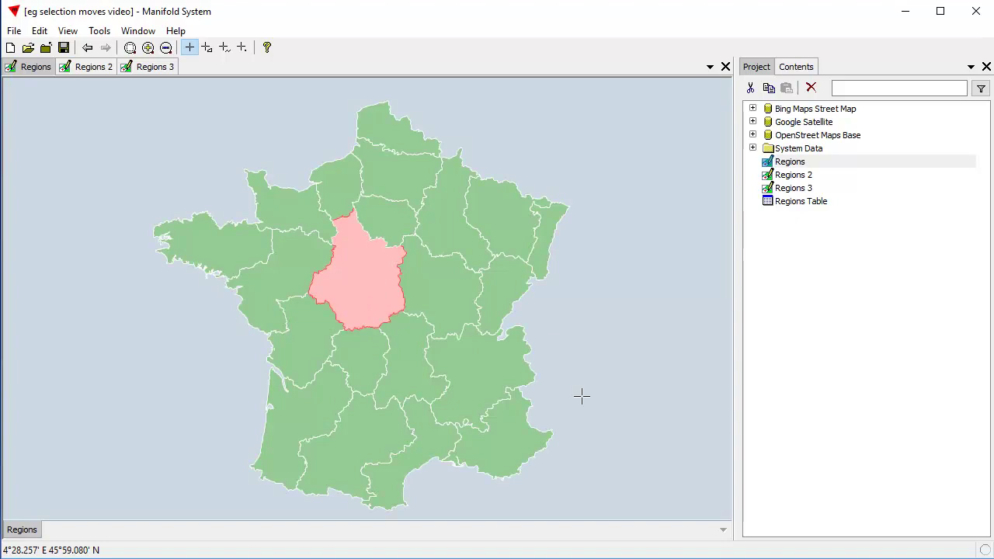
left_click_drag(492, 202, 510, 219)
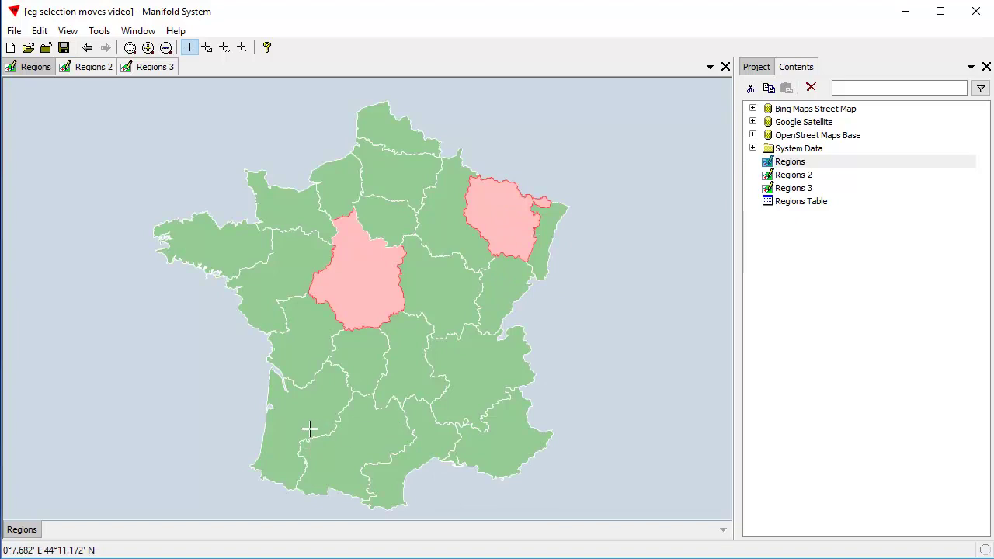
left_click_drag(309, 421, 336, 451)
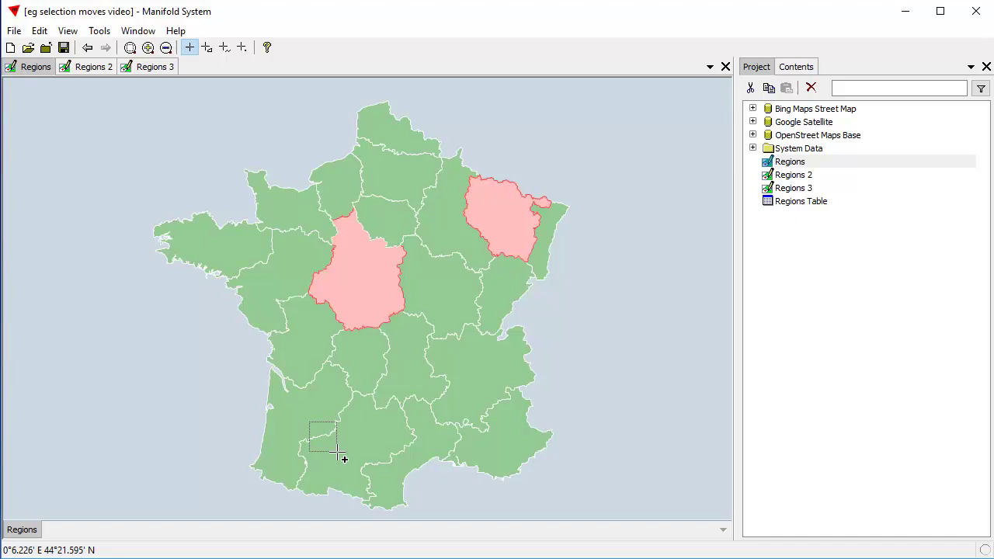
left_click_drag(336, 451, 336, 451)
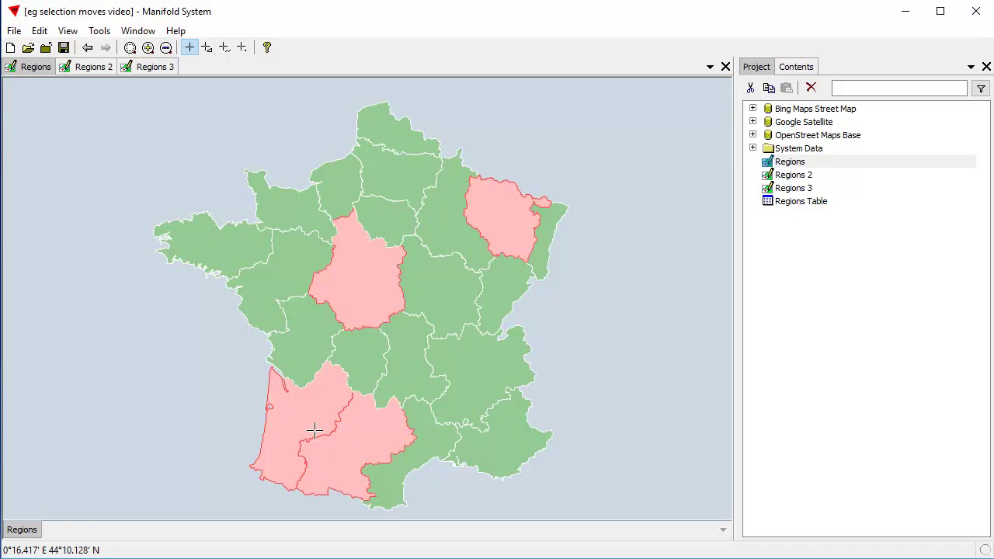
Step: Ctrl+drag boxes to deselect Aquitaine, Midi-Pyrénées and Lorraine, leaving Centre selected
left_click_drag(302, 414, 340, 456)
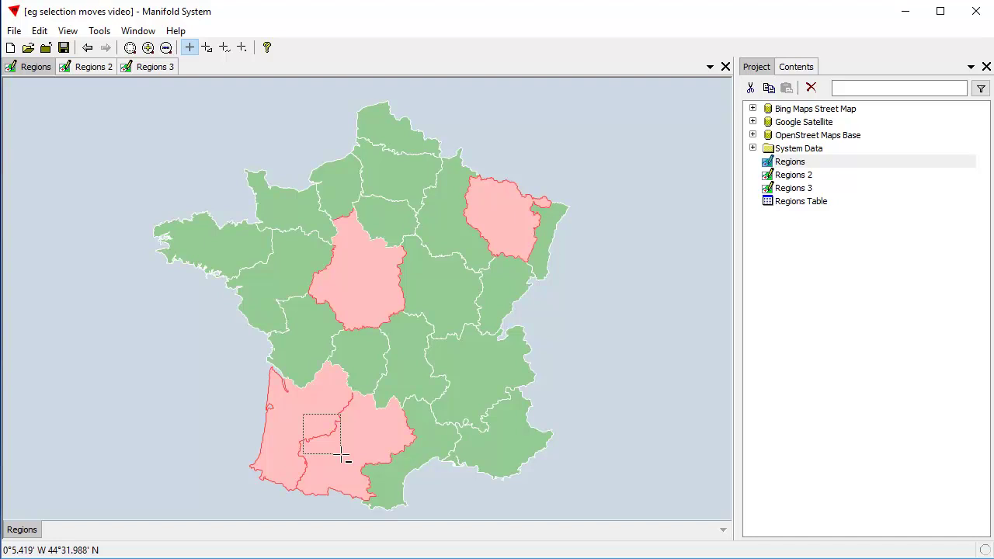
left_click_drag(343, 458, 340, 455)
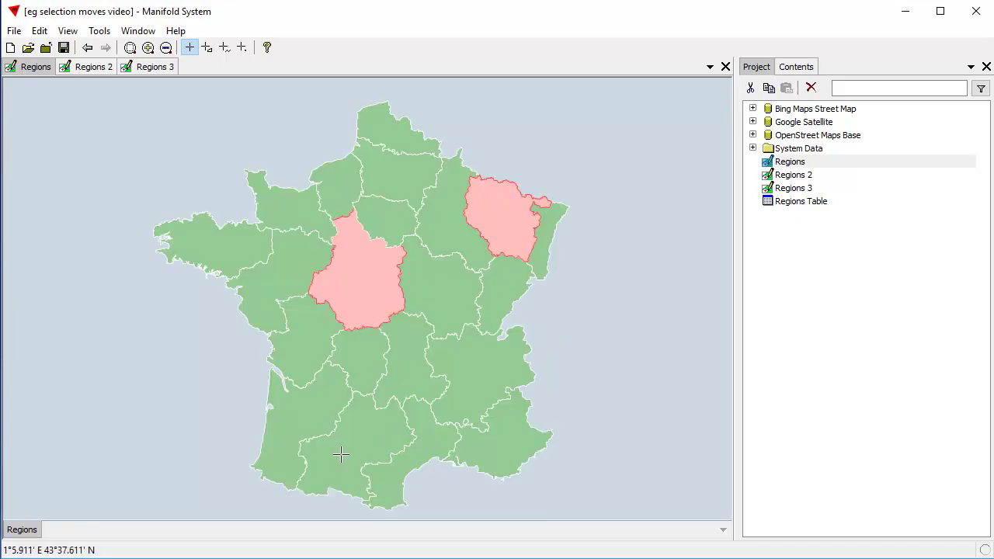
left_click_drag(487, 206, 505, 226)
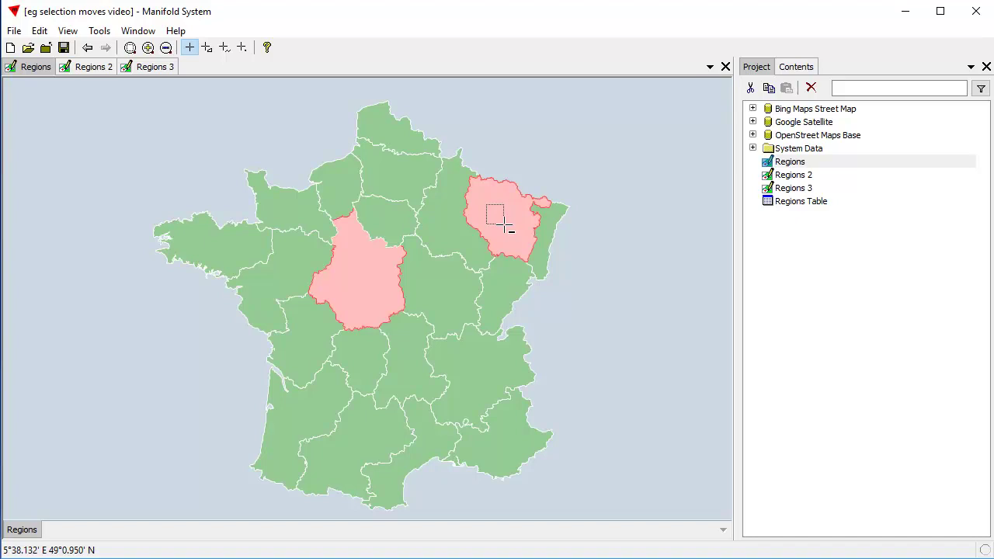
left_click_drag(504, 225, 500, 228)
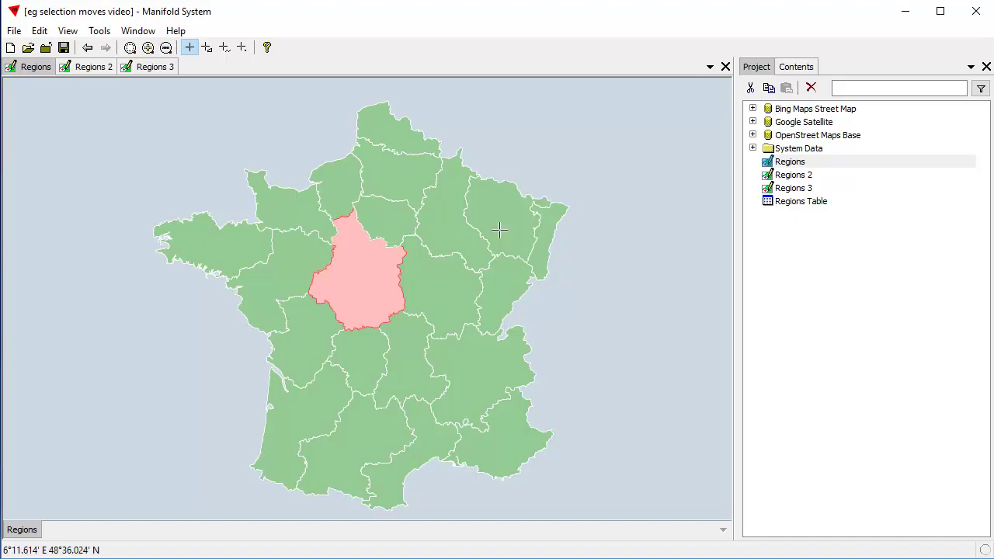
Step: Ctrl+click to deselect Centre, then box-select and Ctrl+box-deselect central regions twice
left_click(354, 278, "ctrl")
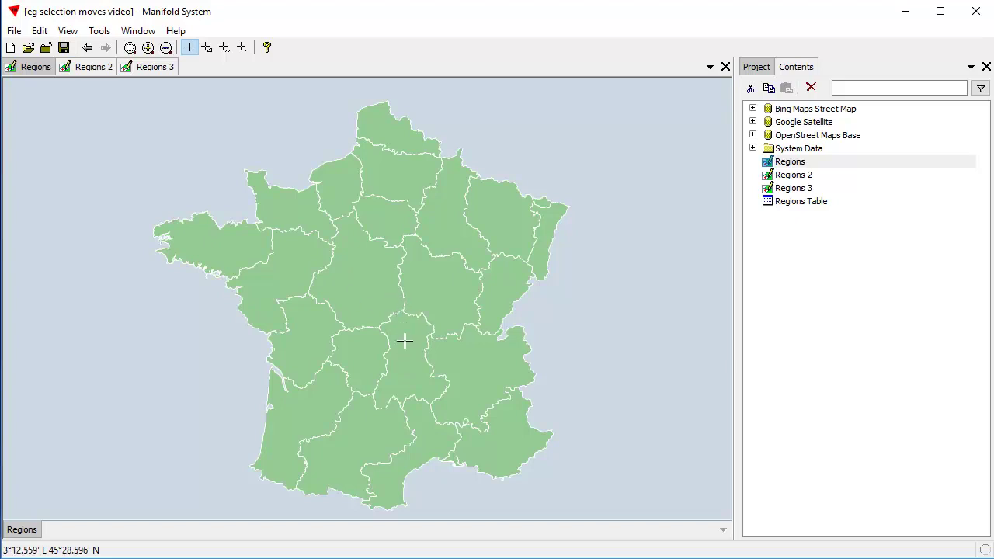
left_click_drag(390, 298, 417, 325)
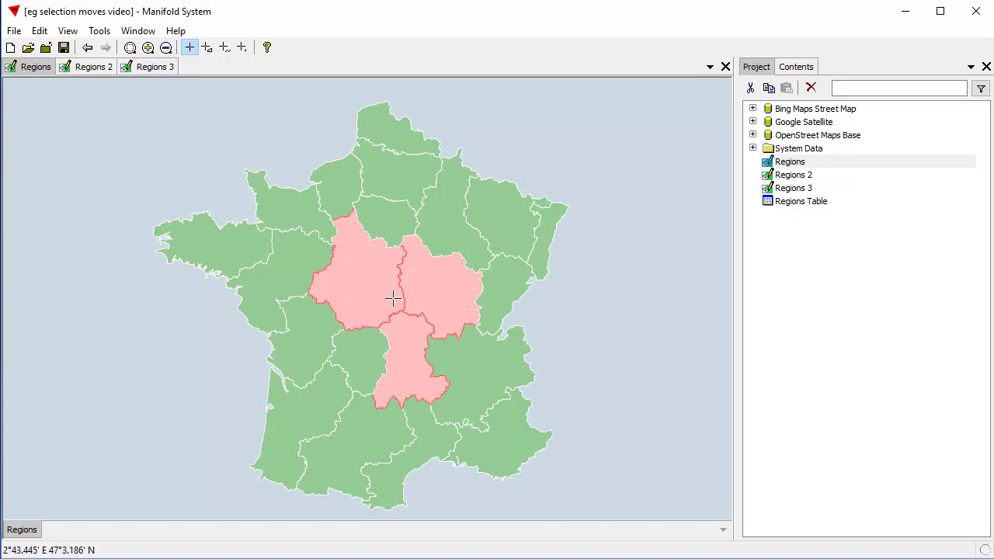
left_click_drag(394, 305, 415, 326)
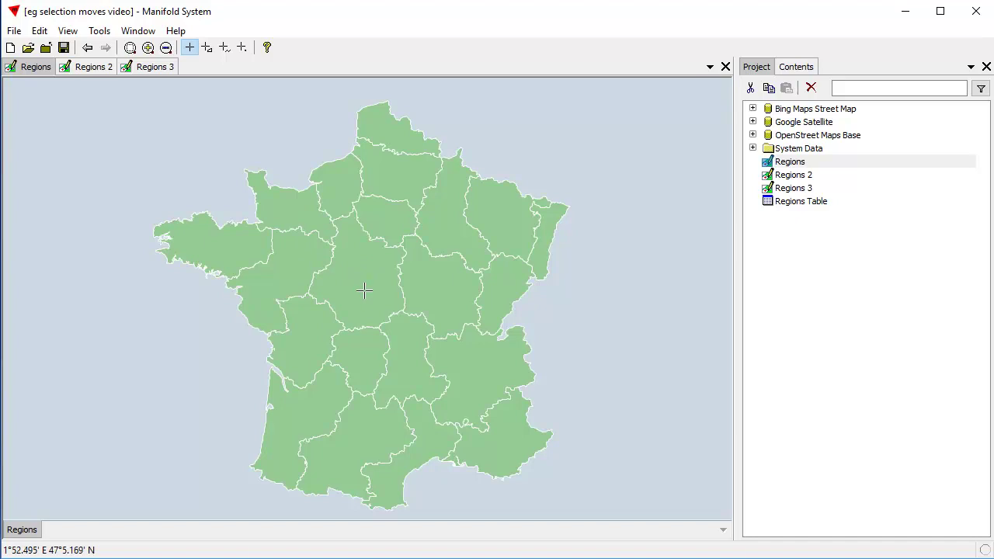
left_click_drag(356, 262, 365, 276)
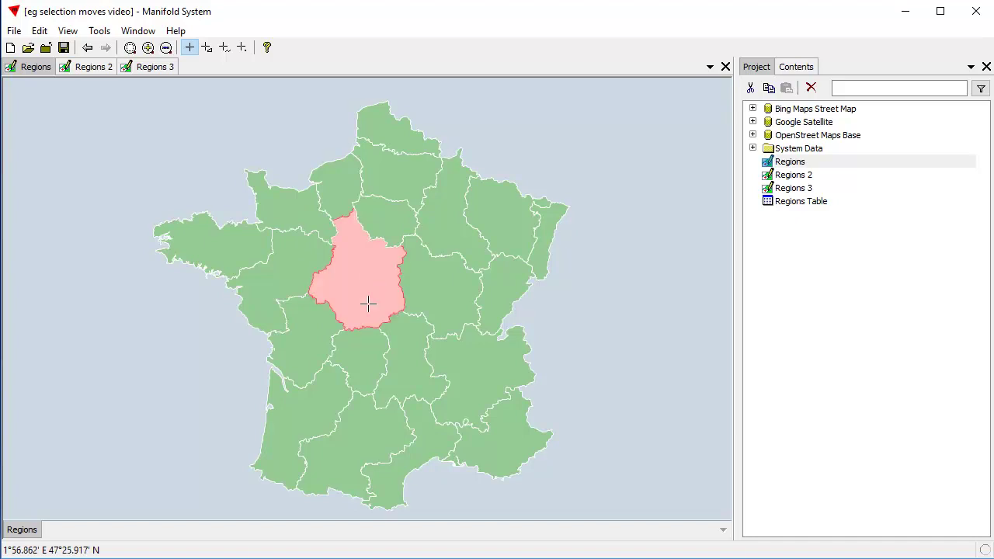
left_click_drag(339, 262, 363, 287)
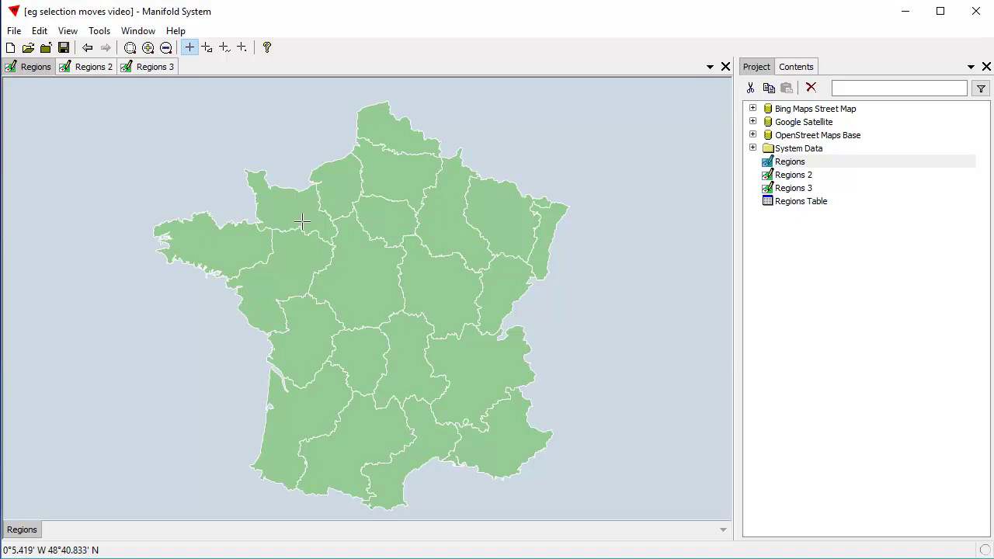
Step: Box-select the Centre region, then box-select Franche-Comté in eastern France
left_click_drag(300, 204, 418, 342)
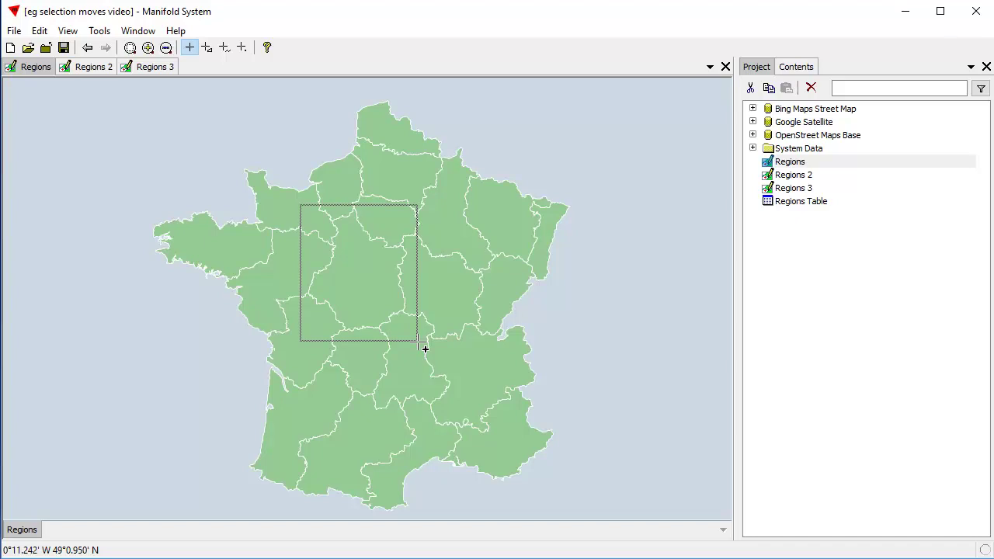
left_click_drag(418, 340, 416, 340)
left_click_drag(417, 340, 415, 340)
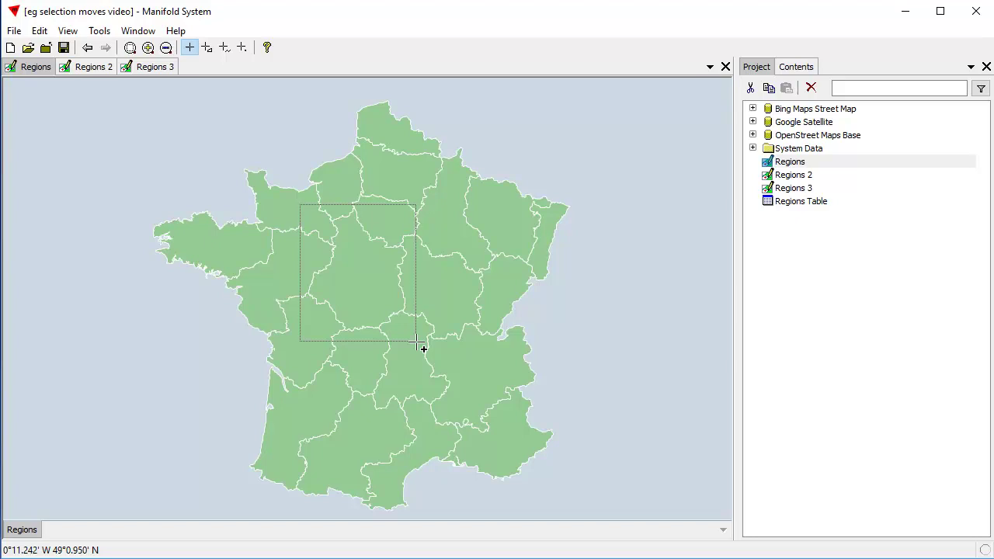
left_click_drag(424, 349, 414, 344)
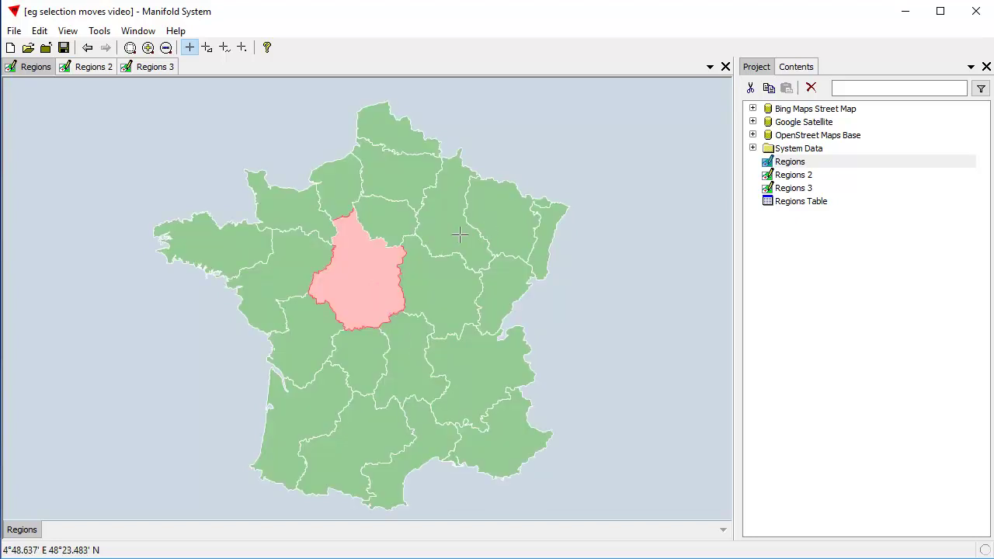
left_click_drag(460, 235, 543, 348)
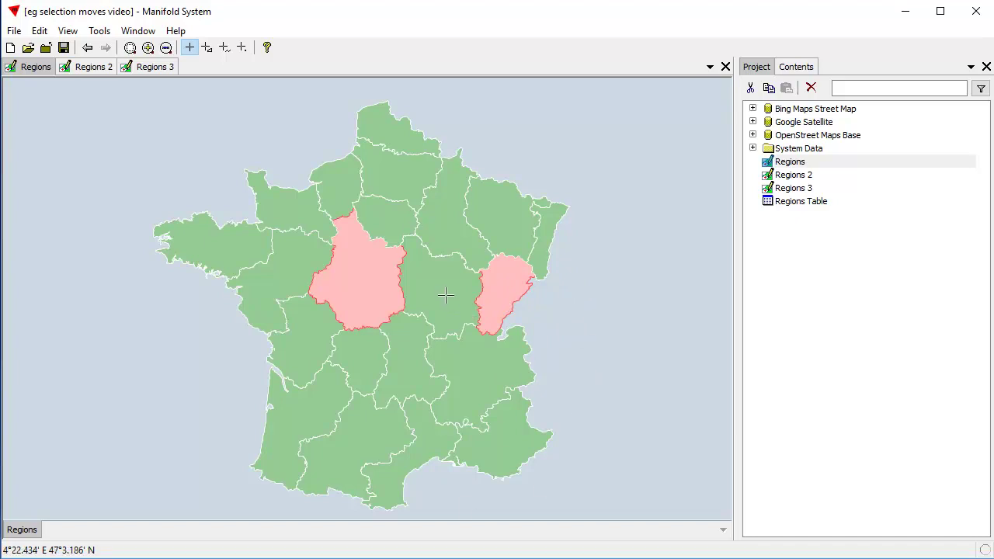
Step: Ctrl+click to add Bourgogne, Champagne-Ardenne and Île-de-France, then Ctrl+box-deselect Franche-Comté and Centre
left_click(446, 297, "ctrl")
left_click(455, 225, "ctrl")
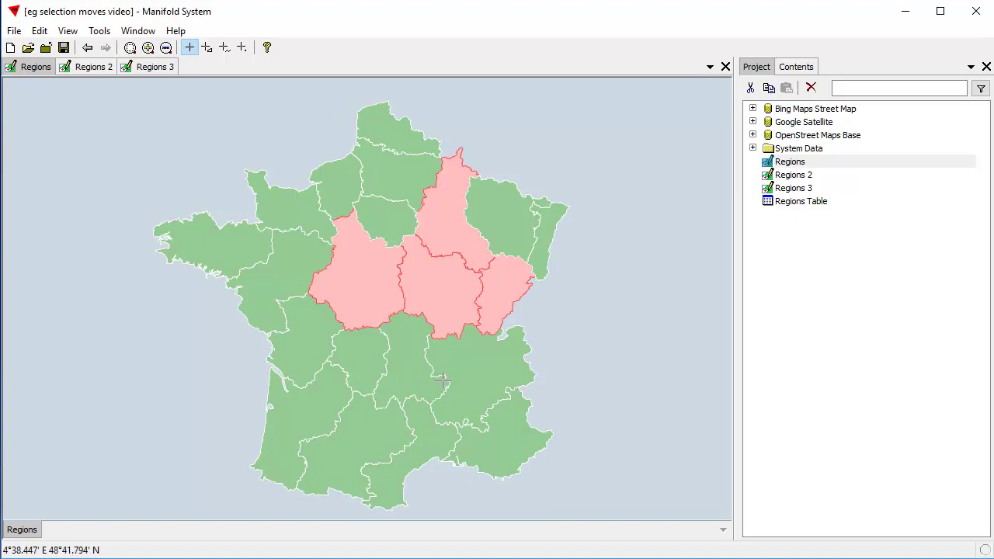
left_click(385, 217, "ctrl")
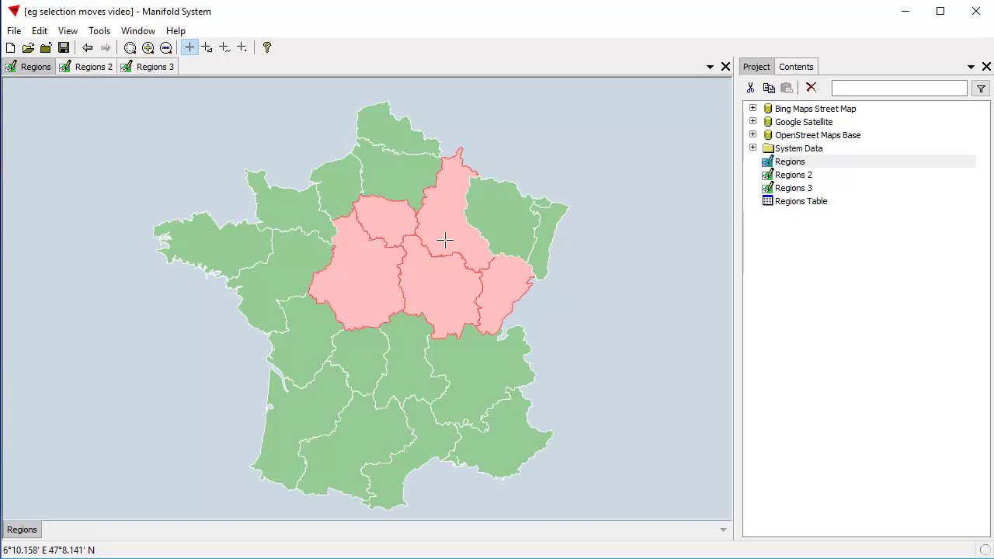
left_click_drag(455, 236, 545, 355)
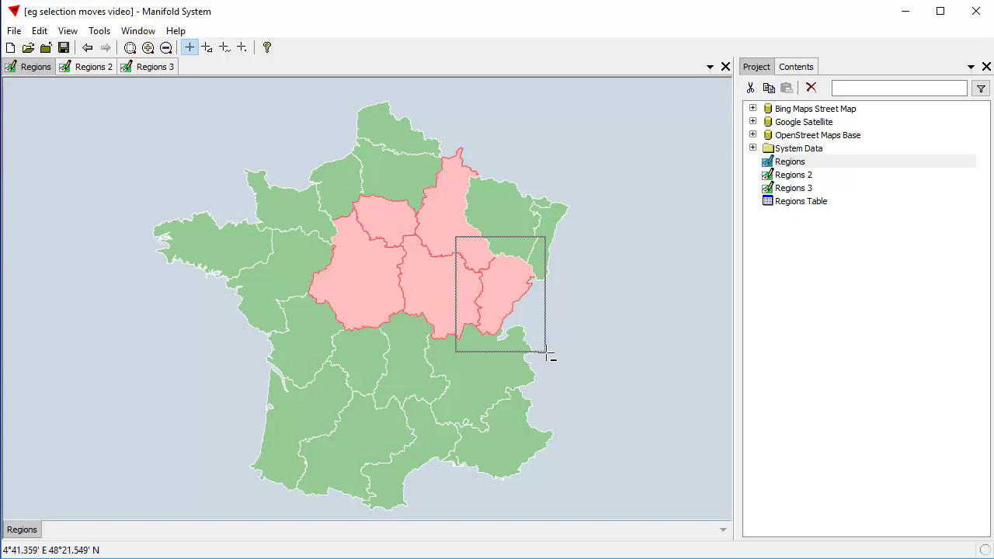
left_click_drag(546, 353, 546, 354)
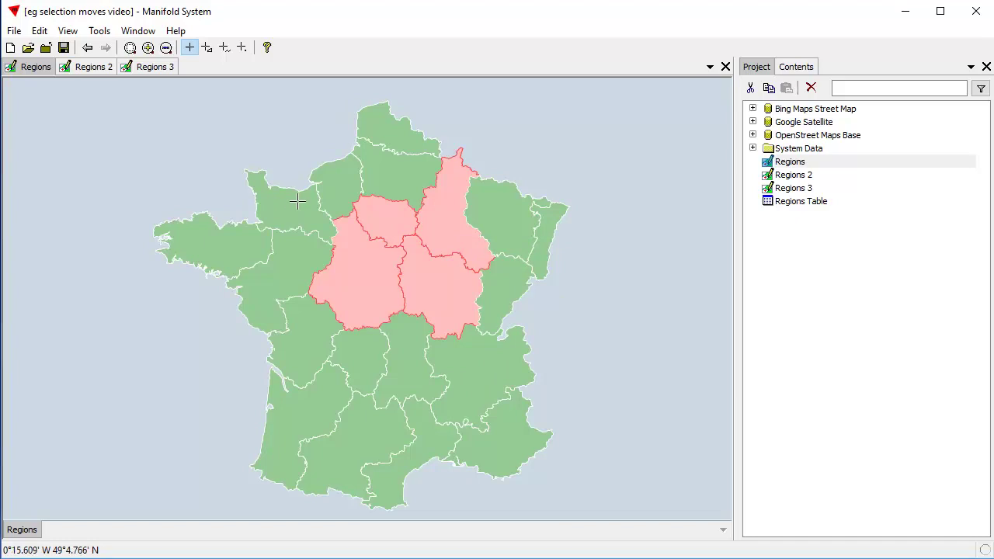
left_click_drag(296, 204, 417, 340)
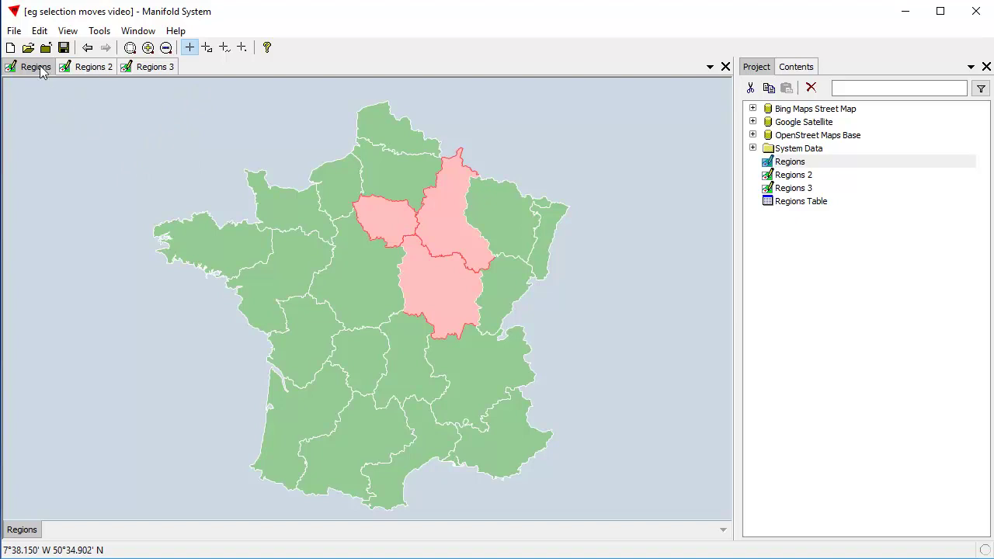
Step: Show Regions 2 over the street map, then Regions 3 over satellite imagery, zoomed on France
left_click(90, 66)
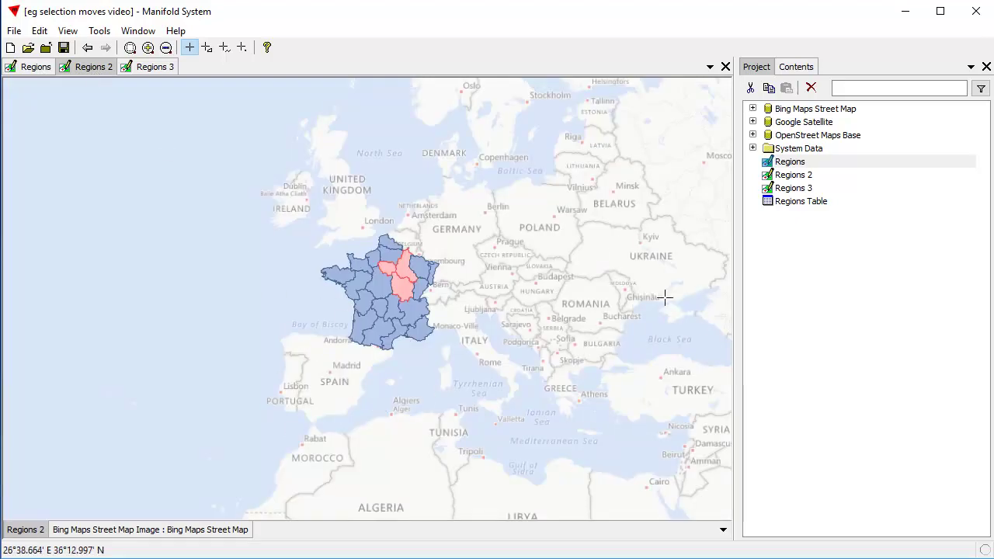
scroll(369, 295, "up", 1)
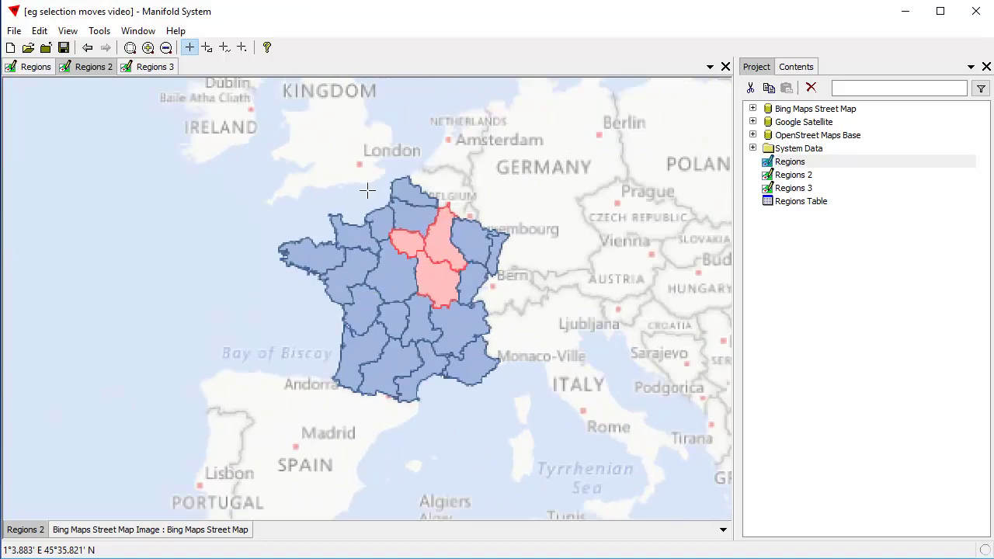
left_click(154, 66)
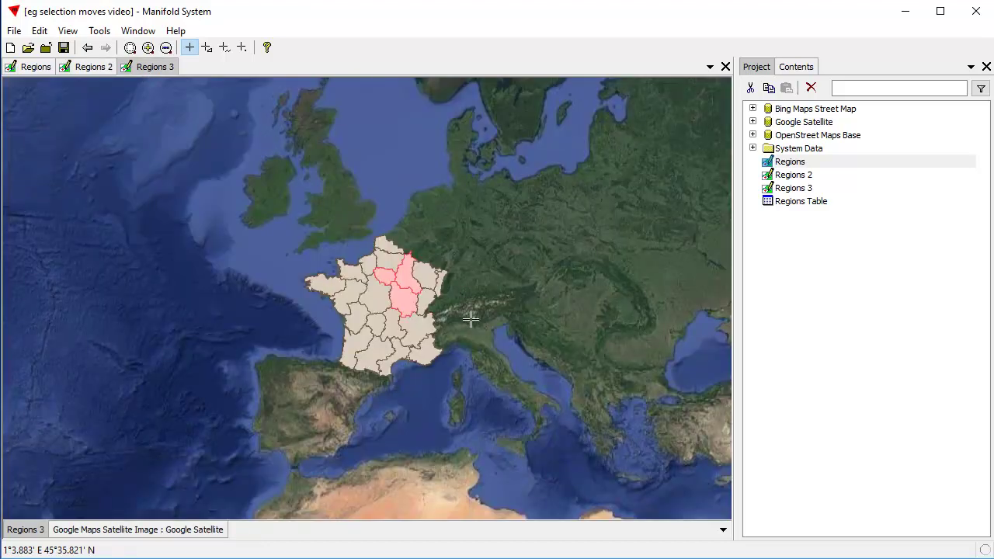
scroll(392, 310, "up", 1)
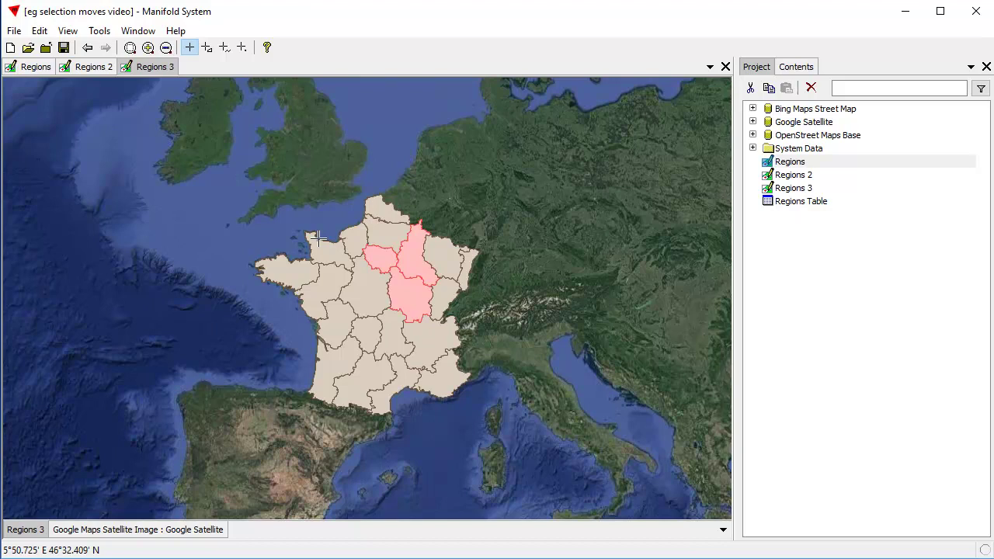
Step: Undock Regions 3 and Regions 2 into separate floating windows beside the map
double_click(151, 67)
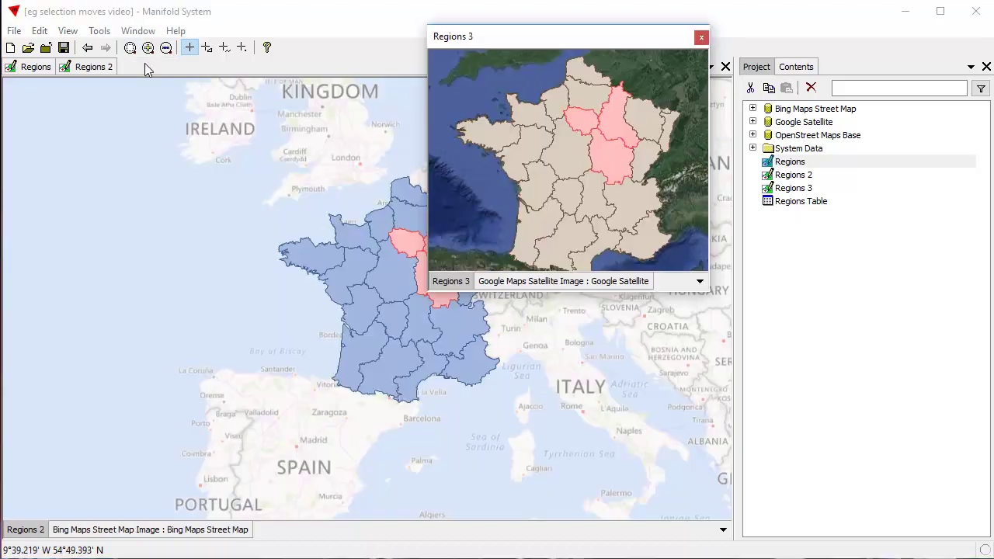
left_click_drag(543, 42, 789, 267)
double_click(92, 67)
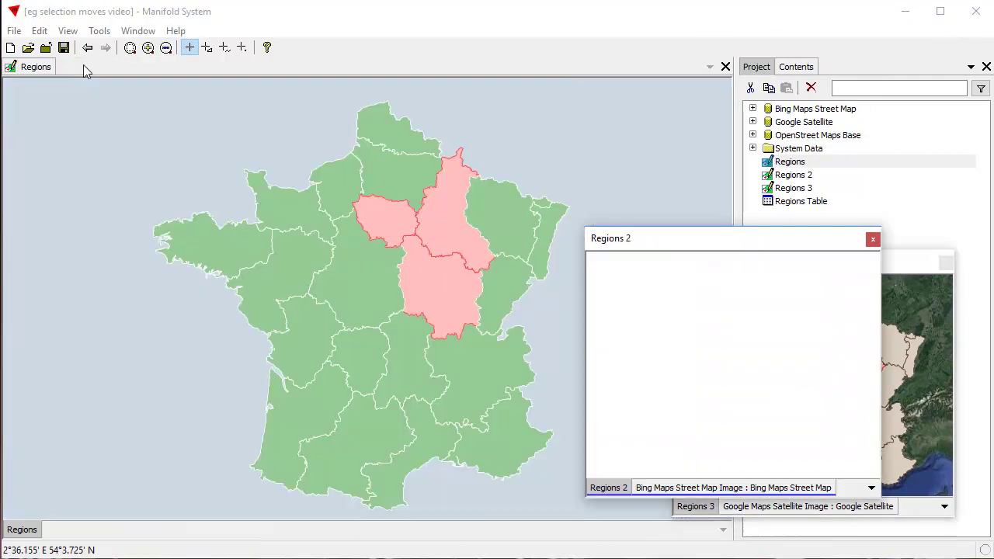
left_click_drag(708, 246, 568, 46)
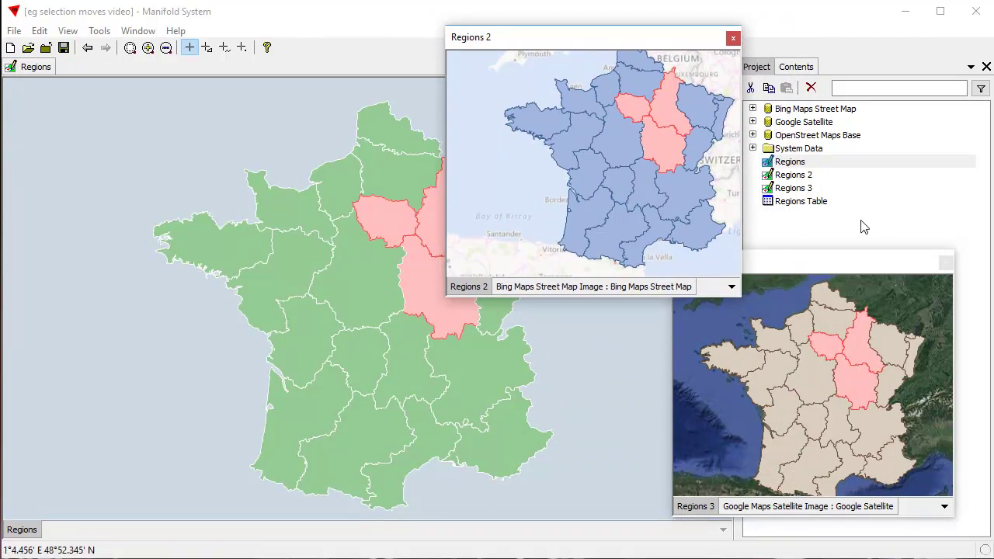
Step: Open the Regions Table as a floating window and shrink it to reveal the maps
double_click(803, 206)
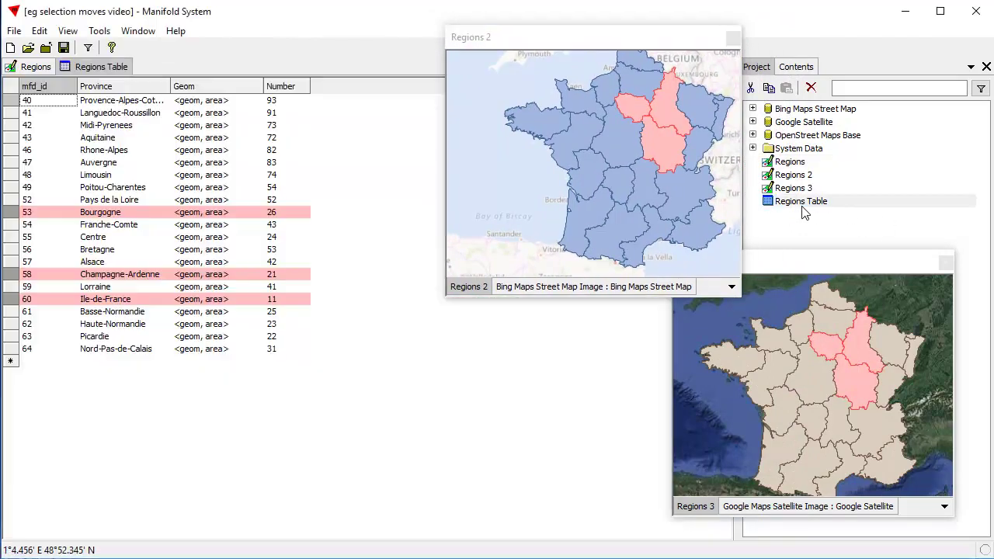
double_click(80, 72)
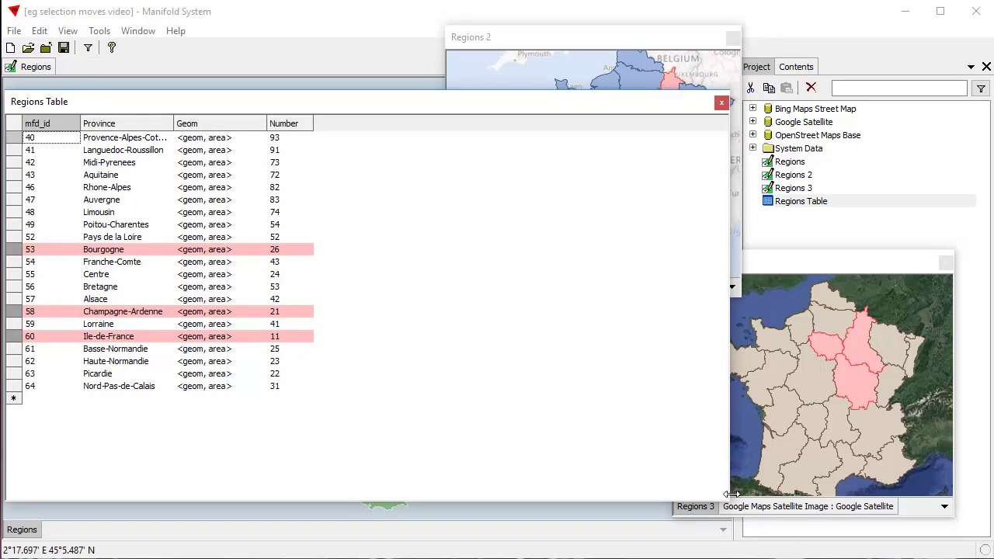
left_click_drag(729, 501, 316, 477)
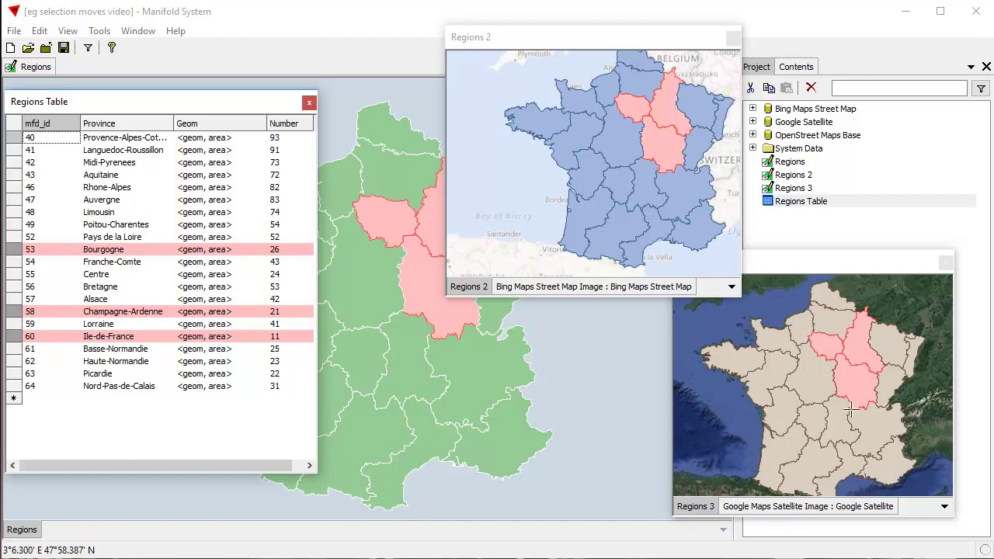
Step: Ctrl+click to deselect Bourgogne, Ile-de-France and Champagne-Ardenne across the map windows and table
left_click(866, 266)
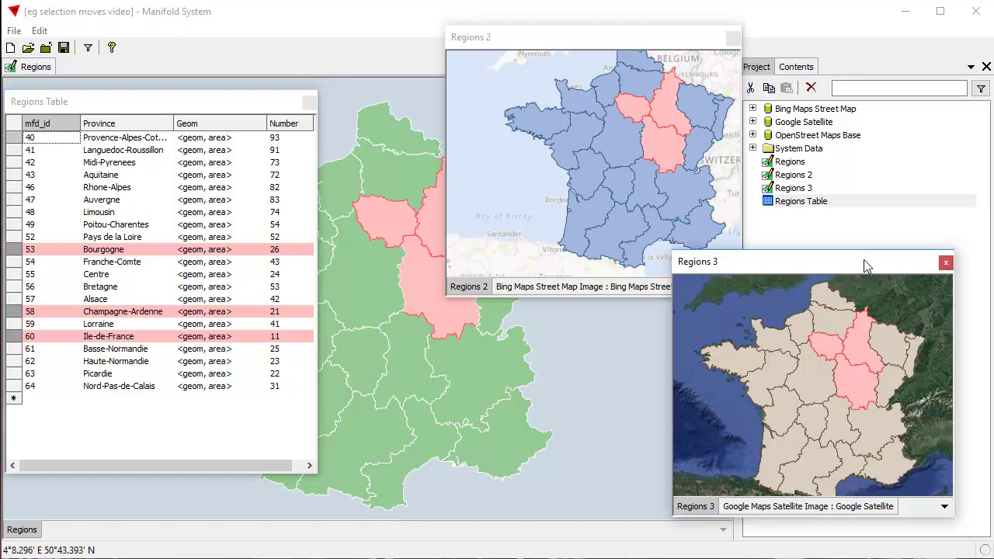
left_click(856, 386, "ctrl")
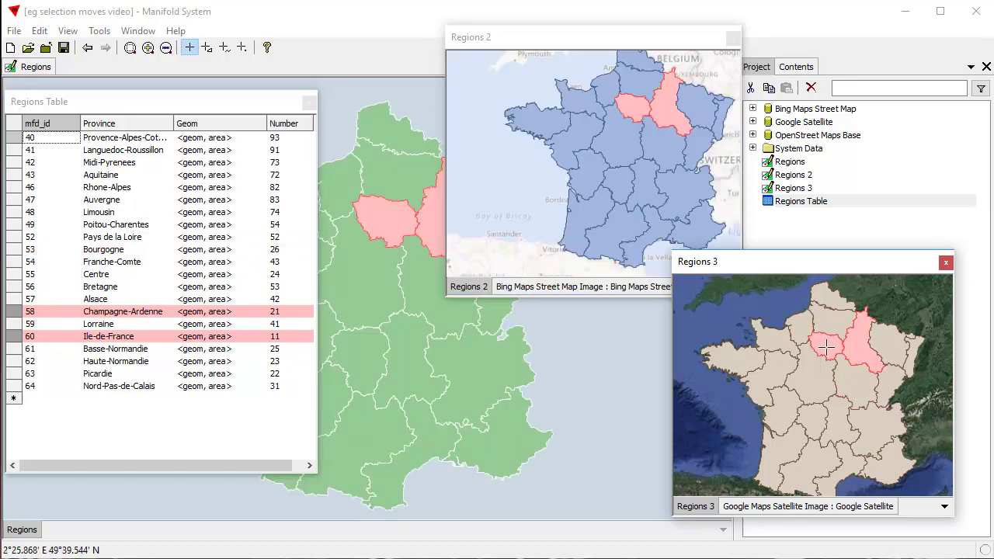
left_click(635, 107, "ctrl")
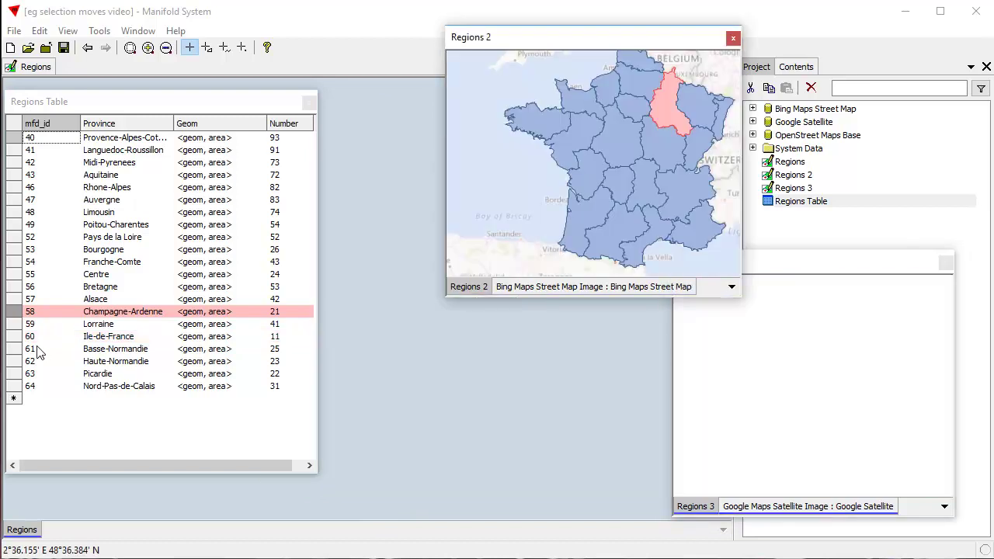
left_click(13, 311, "ctrl")
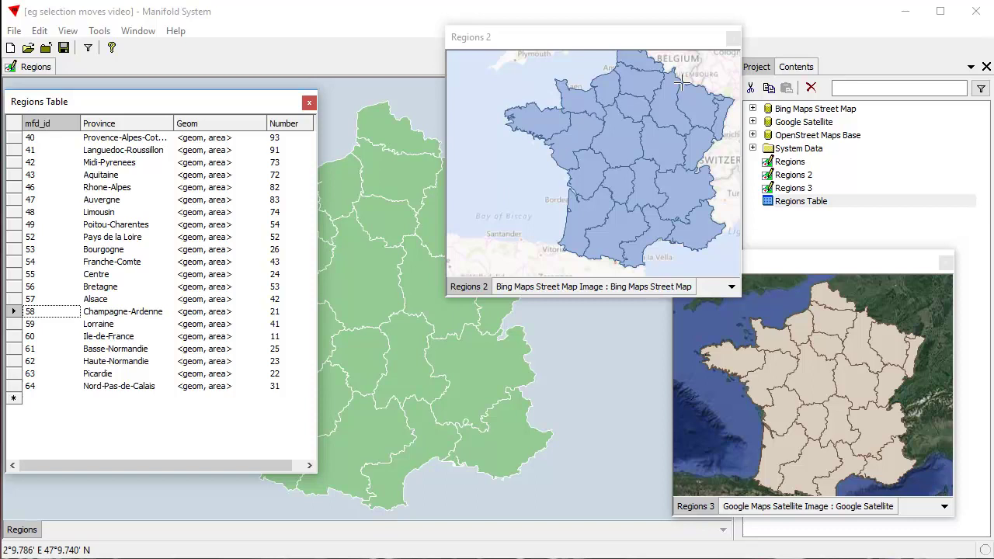
left_click(614, 177)
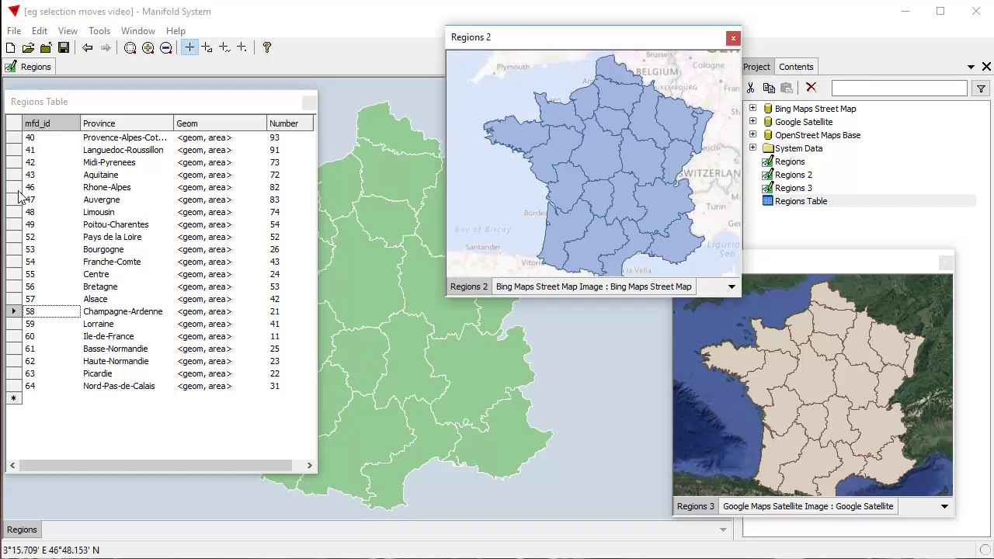
Step: In the Regions Table, select rows 46–58 (Rhone-Alpes to Champagne-Ardenne), then deselect rows 46–52
left_click(118, 188)
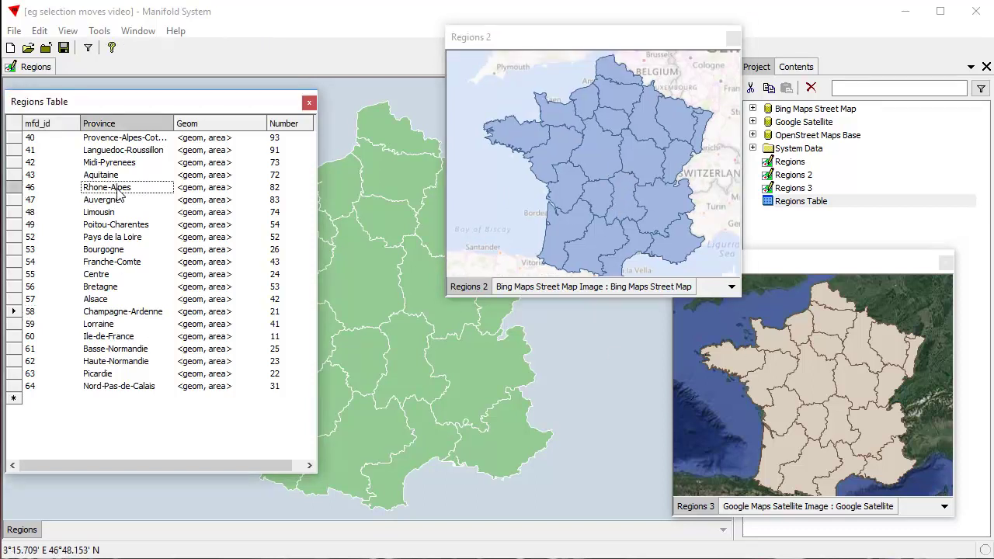
left_click(120, 312)
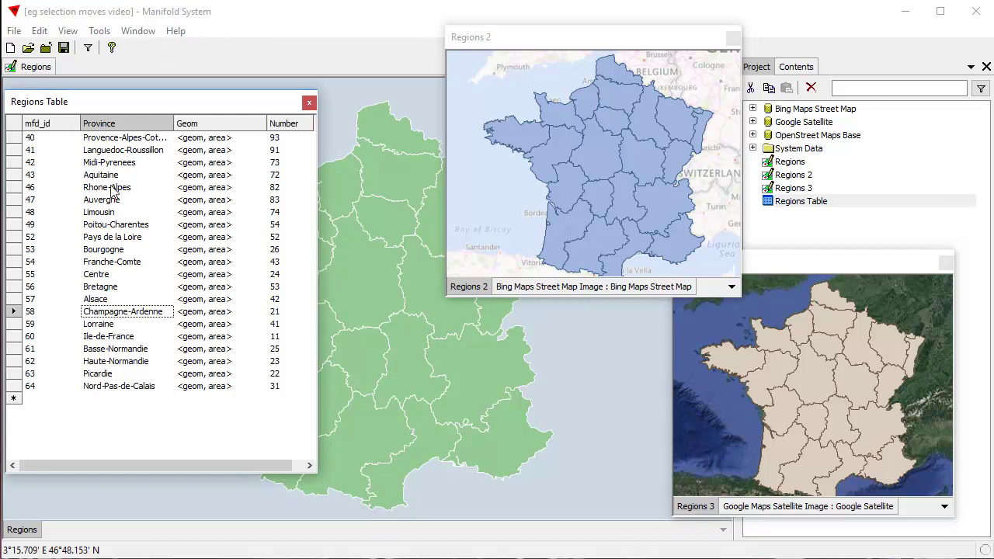
left_click(13, 188)
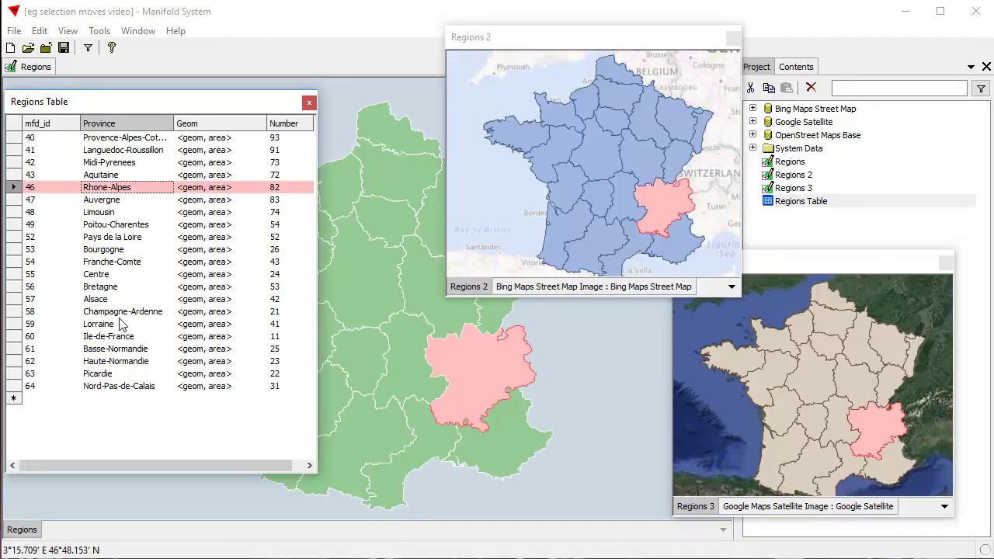
left_click(118, 312, "shift")
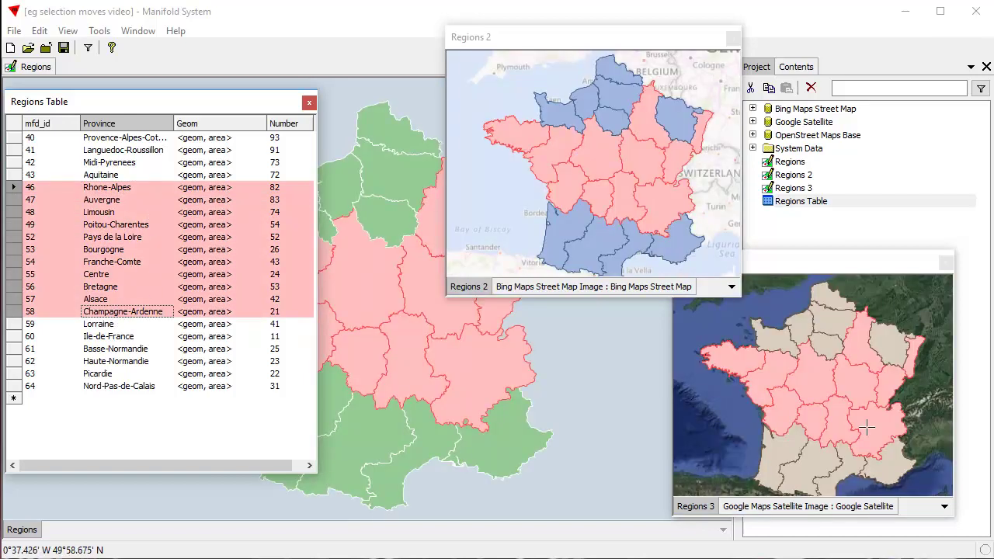
left_click(129, 163)
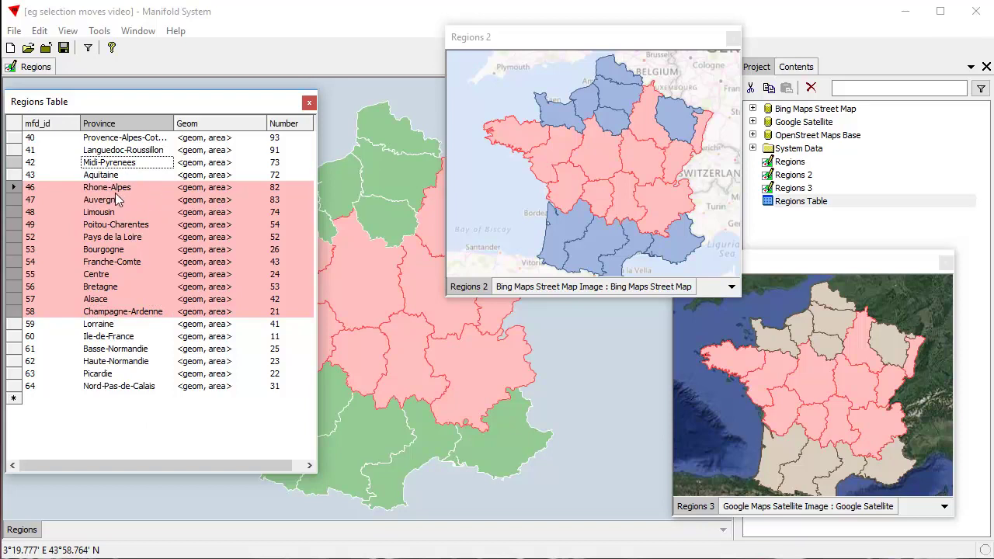
left_click(123, 236, "ctrl+shift")
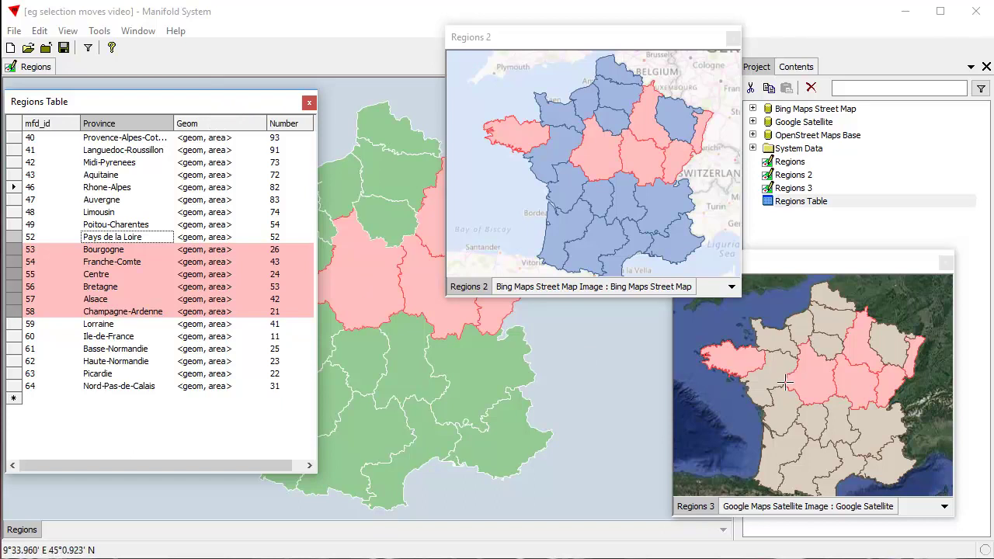
Step: Deselect Bretagne on Regions 3 and Bourgogne on Regions 2, then reposition both map windows slightly
left_click(734, 368, "ctrl")
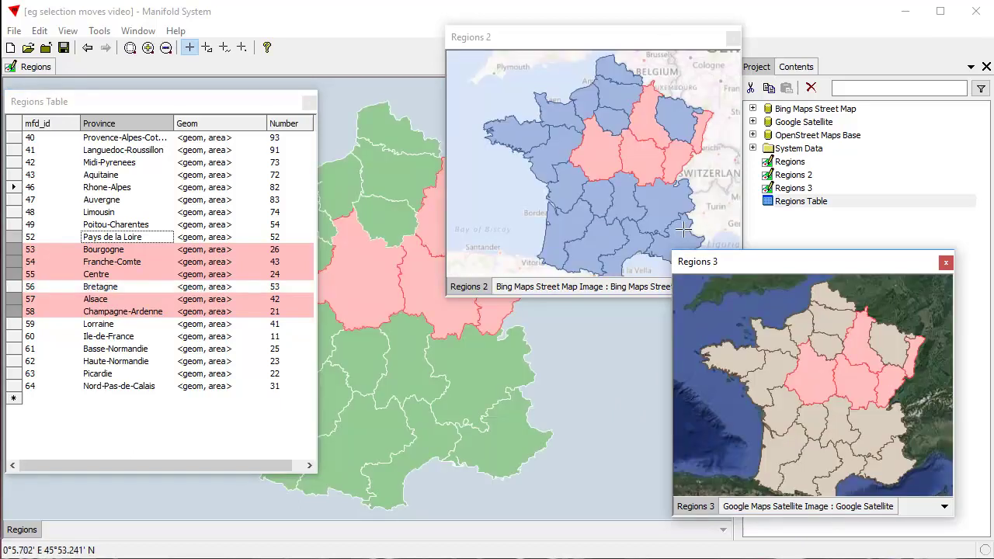
left_click(643, 158, "ctrl")
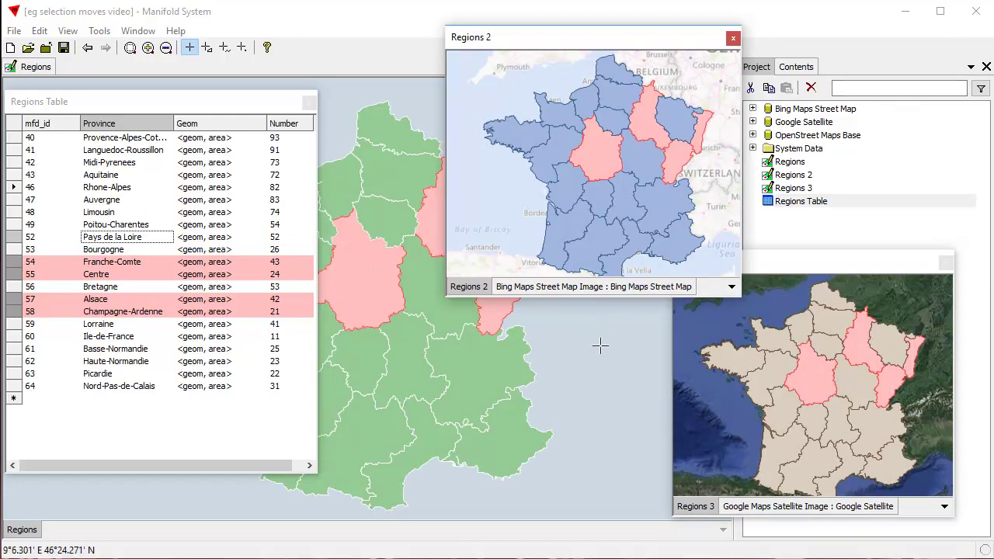
left_click_drag(616, 44, 569, 38)
left_click_drag(773, 272, 777, 294)
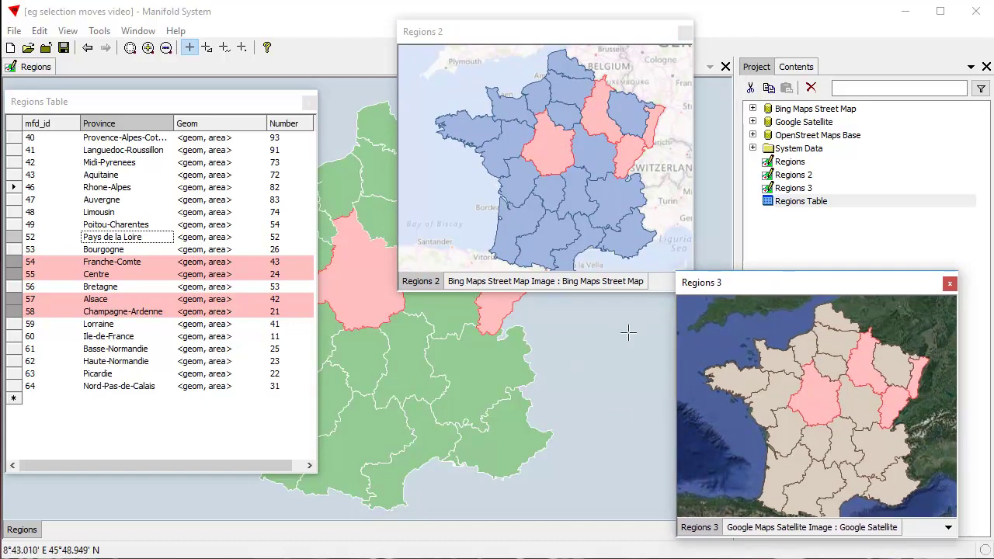
left_click(635, 42)
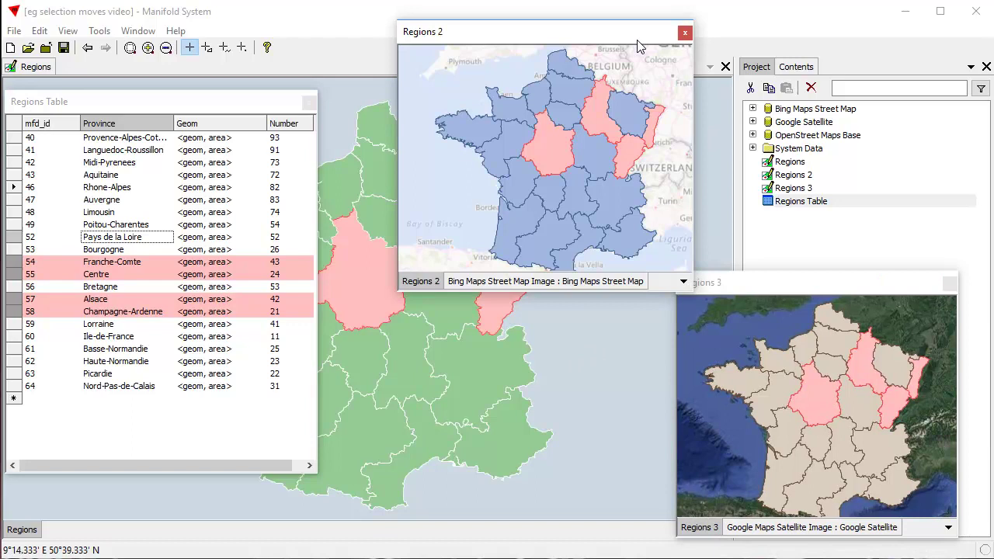